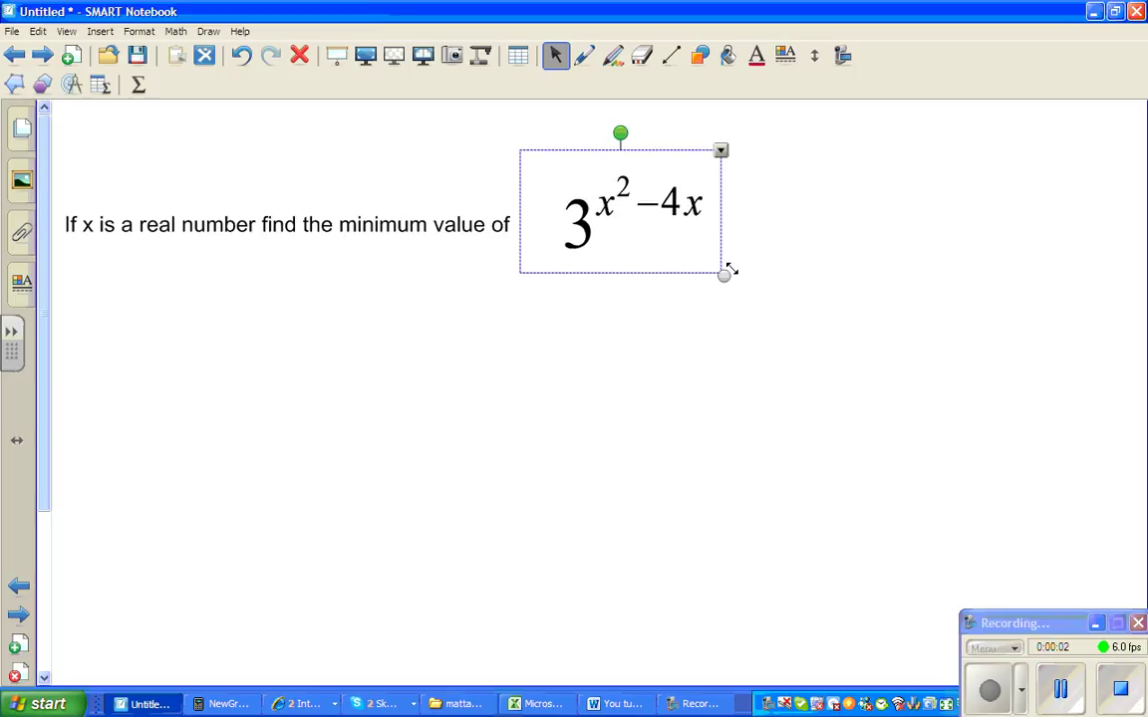
- Enlarge the 3^(x²−4x) expression and the question text, then align them on one line at the top
left_click_drag(724, 277, 840, 255)
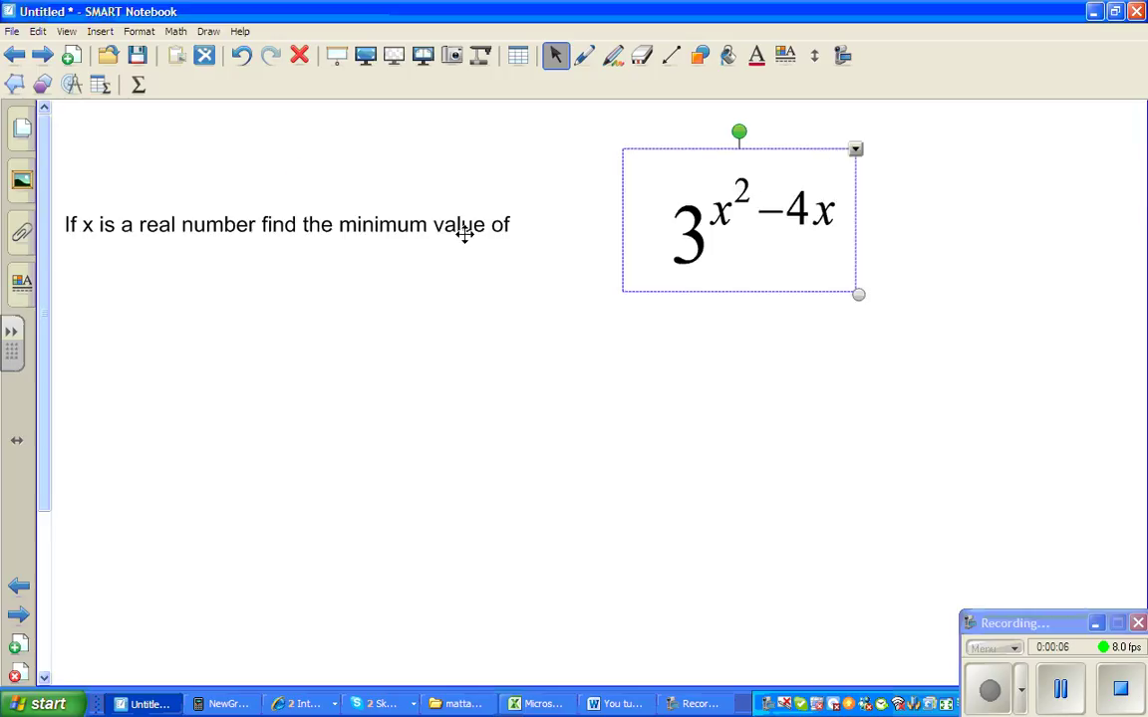
left_click(414, 228)
left_click_drag(558, 266, 676, 276)
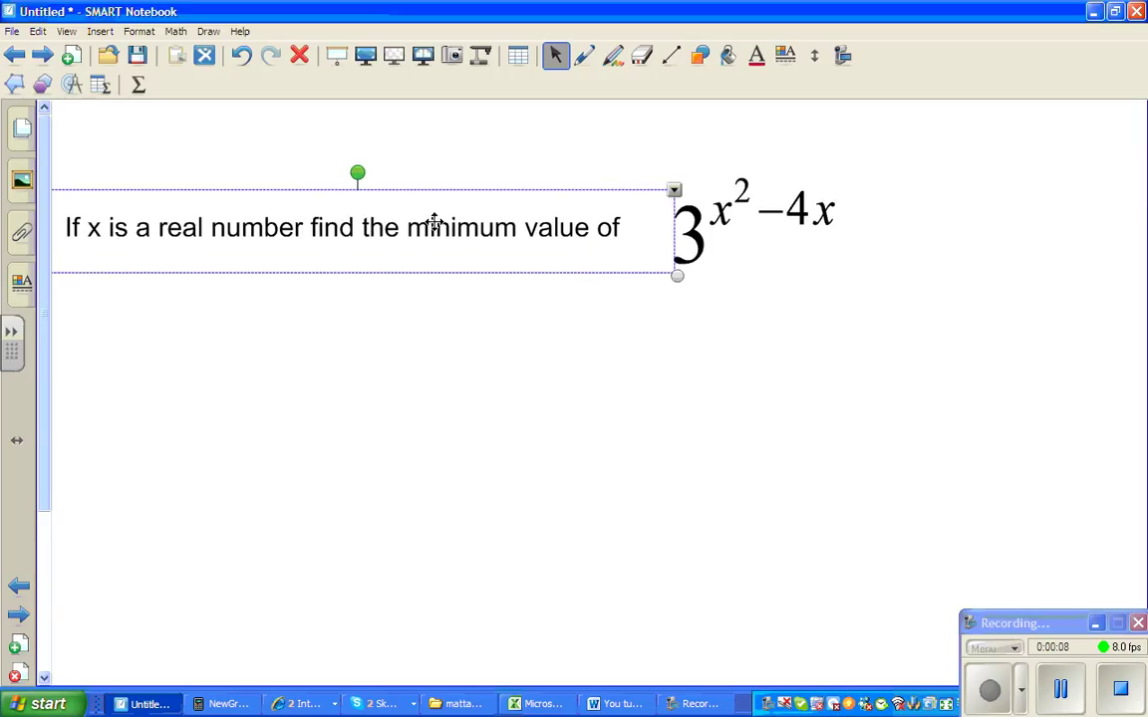
left_click_drag(429, 219, 465, 220)
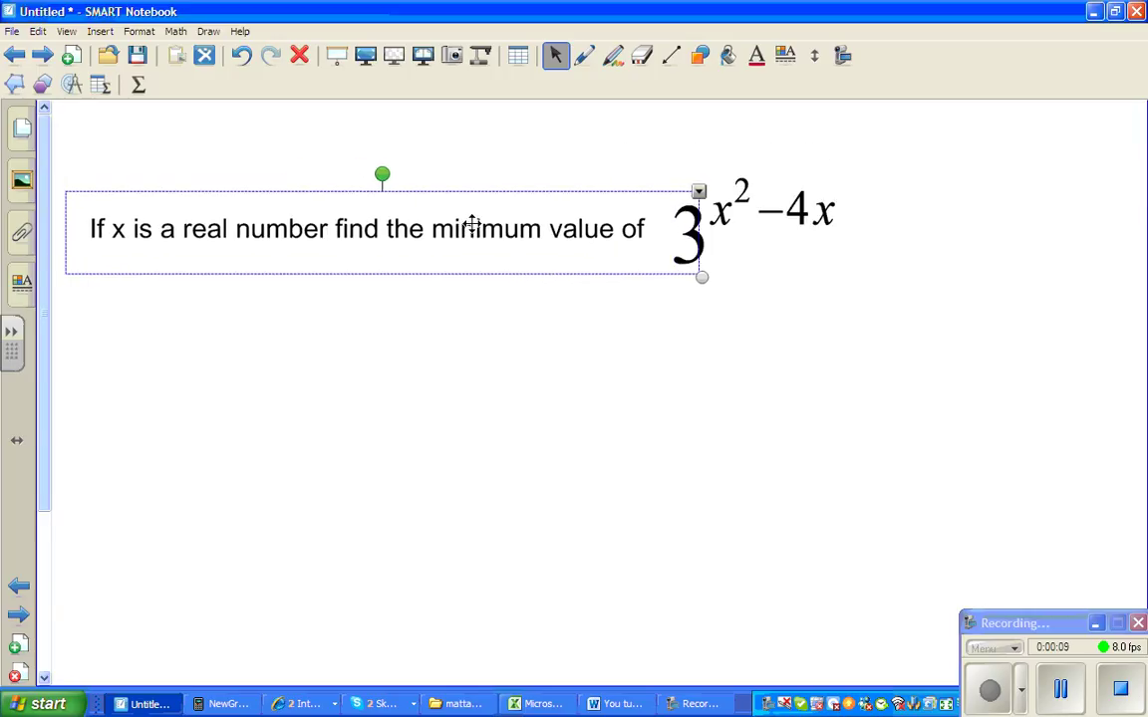
left_click(712, 383)
left_click_drag(475, 230, 459, 233)
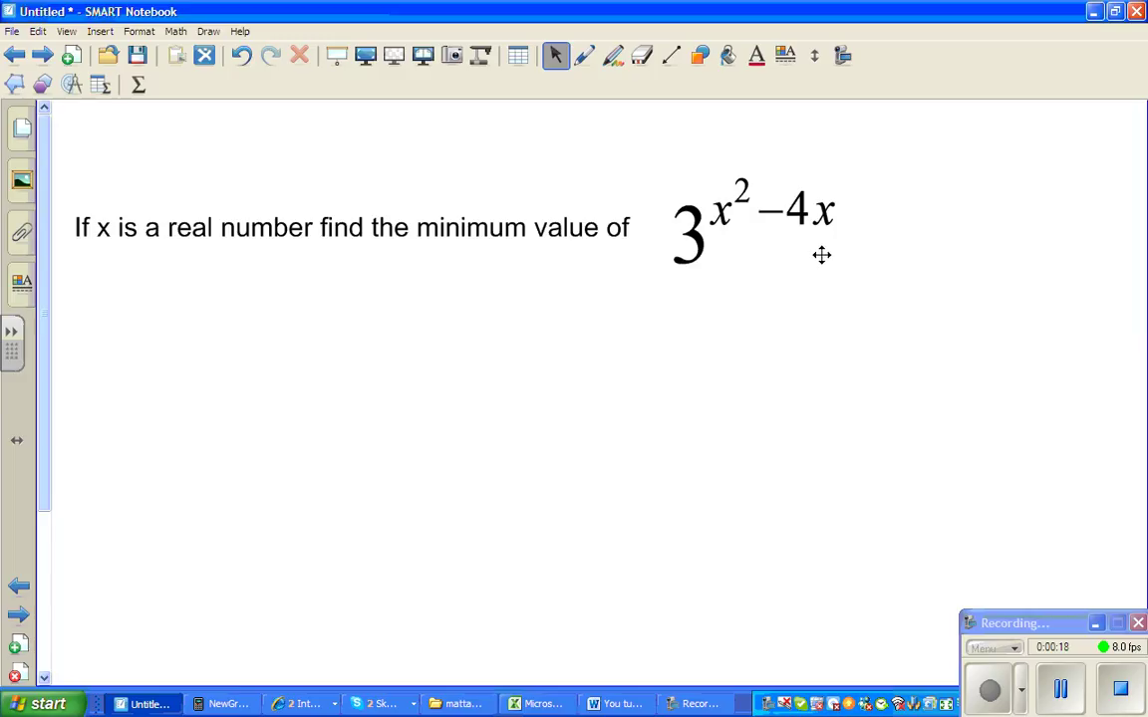
left_click(584, 57)
- In red ink, handwrite 'For 3^(x²−4x) to be minimum' and bracket the exponent in parentheses
left_click(431, 120)
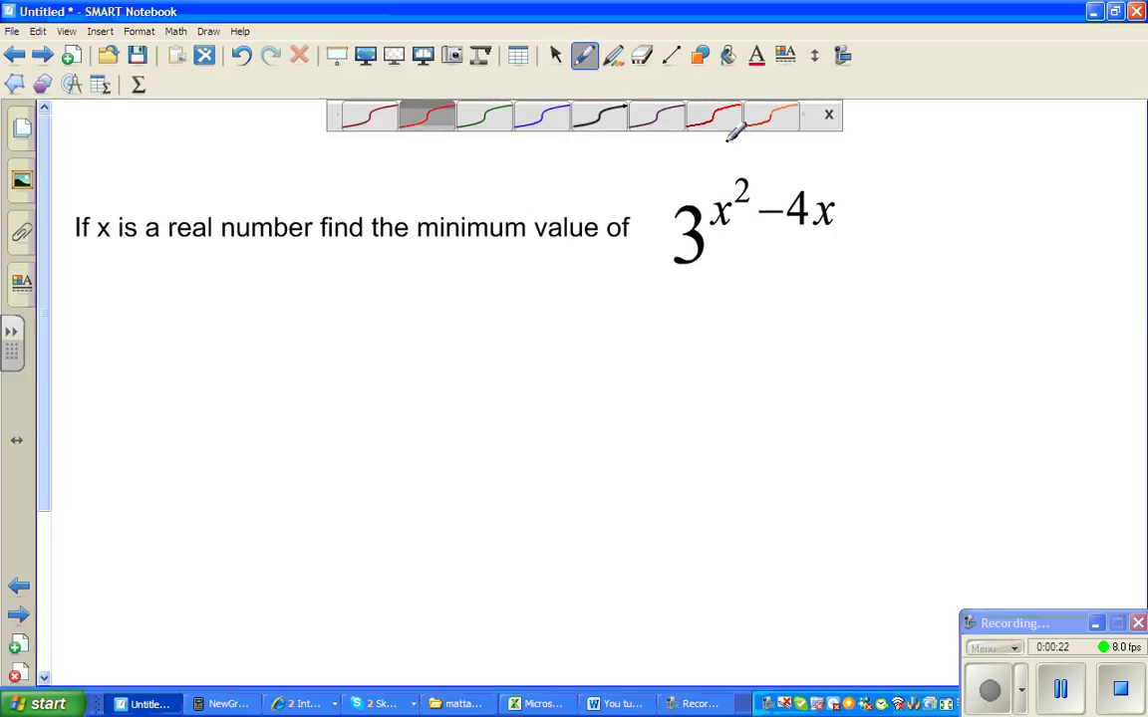
left_click(828, 114)
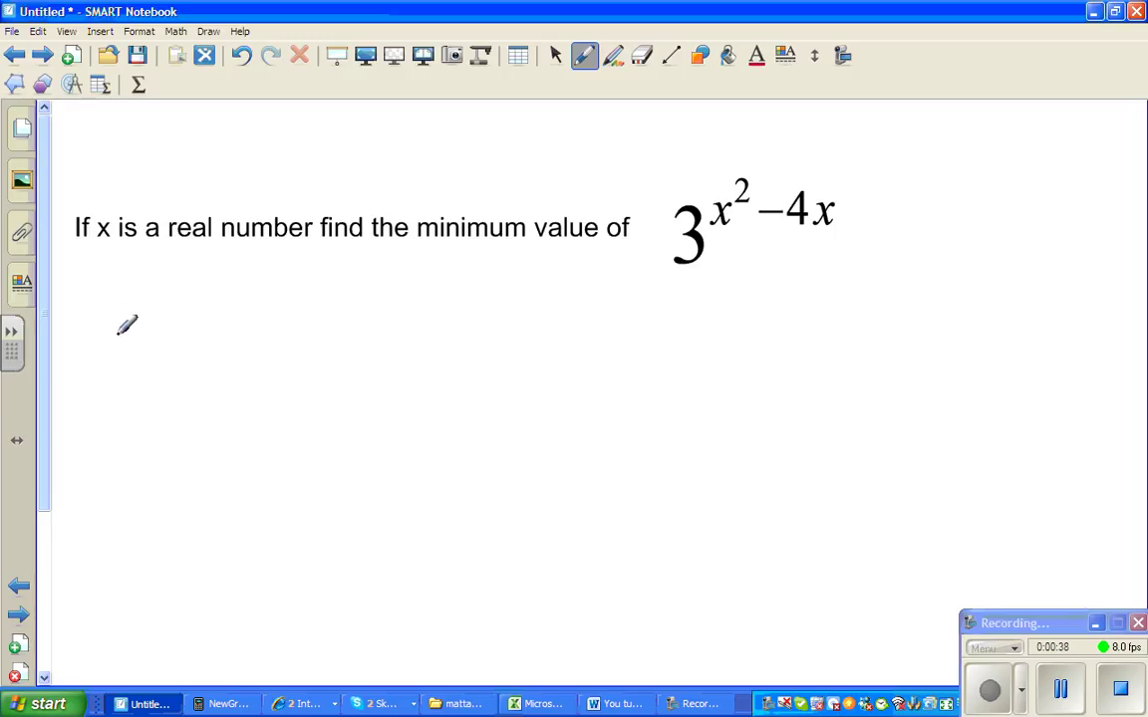
mouse_move(115, 338)
left_mouse_down()
mouse_move(138, 361)
mouse_move(224, 352)
mouse_move(232, 362)
mouse_move(269, 315)
mouse_move(288, 329)
mouse_move(414, 332)
left_mouse_up()
left_click_drag(421, 344, 432, 349)
mouse_move(479, 311)
left_mouse_down()
mouse_move(495, 350)
mouse_move(523, 351)
left_mouse_up()
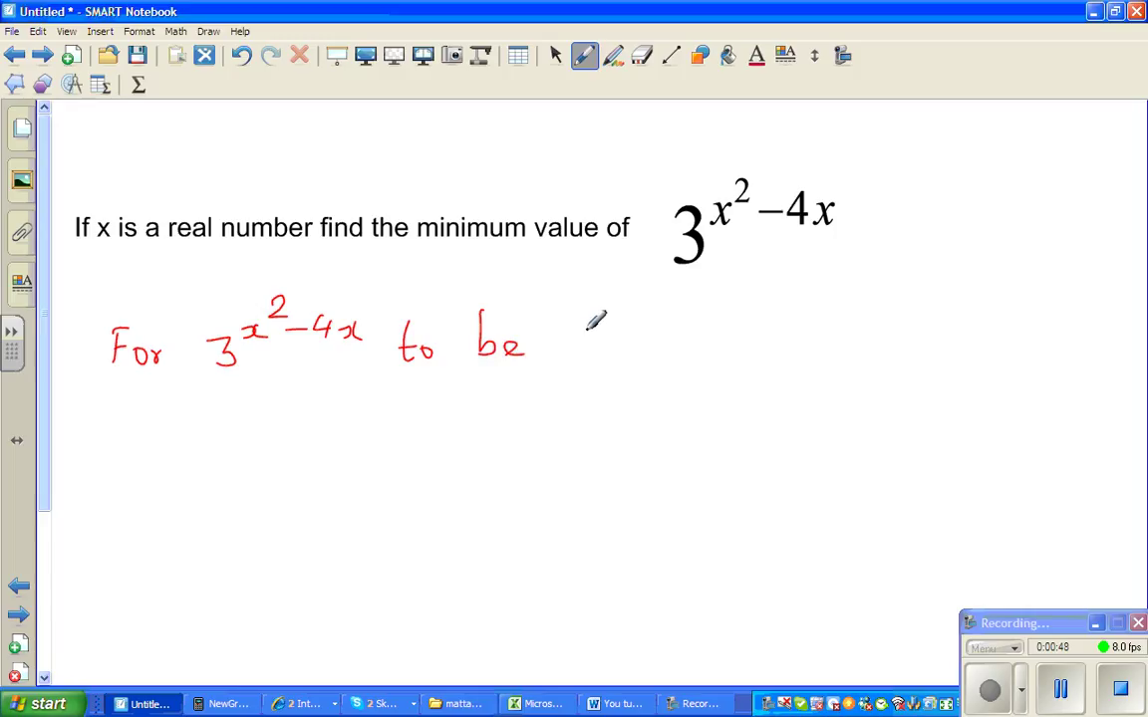
mouse_move(556, 339)
left_mouse_down()
mouse_move(659, 339)
mouse_move(650, 345)
mouse_move(653, 328)
mouse_move(675, 347)
mouse_move(754, 354)
left_mouse_up()
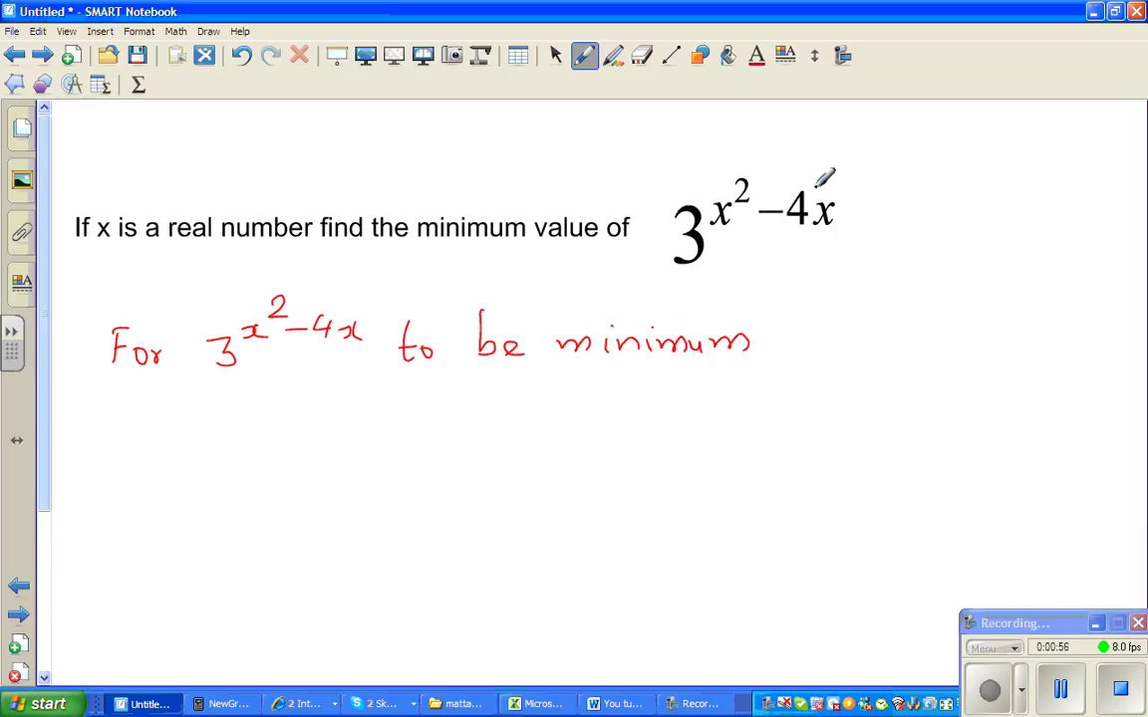
left_click_drag(709, 182, 708, 223)
left_click_drag(848, 183, 843, 231)
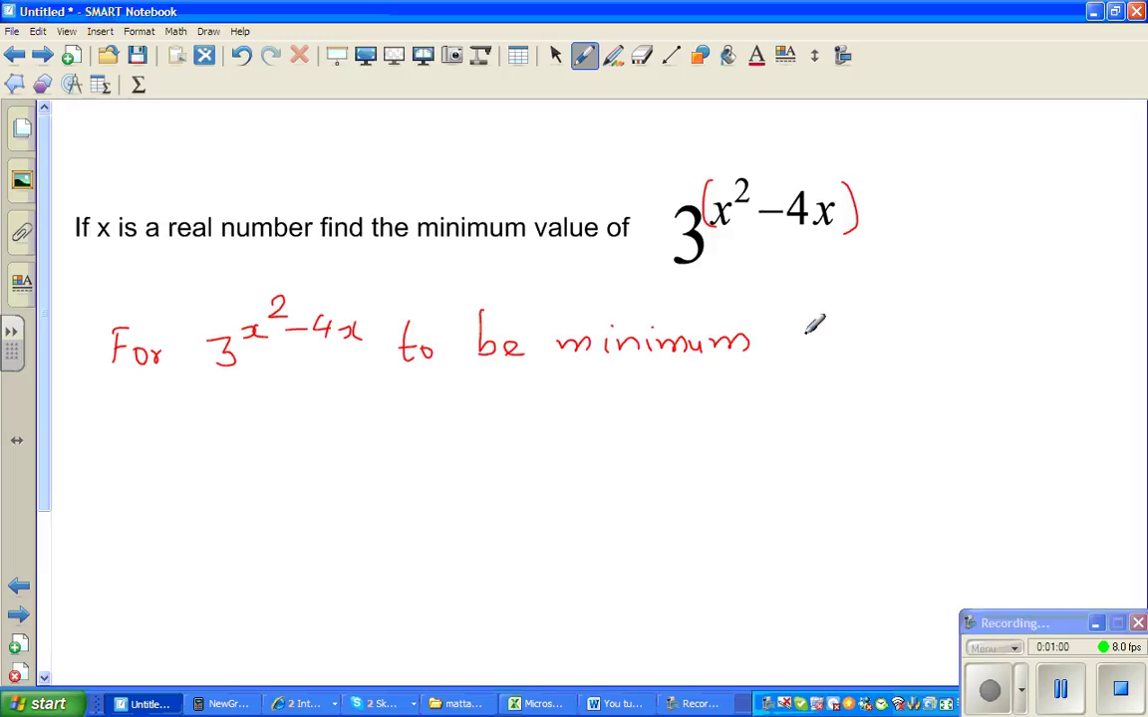
- Continue the red line with 'x²−4x has to become minimum' onto a second line
left_click_drag(813, 329, 830, 344)
mouse_move(852, 299)
left_mouse_down()
mouse_move(868, 334)
mouse_move(955, 343)
left_mouse_up()
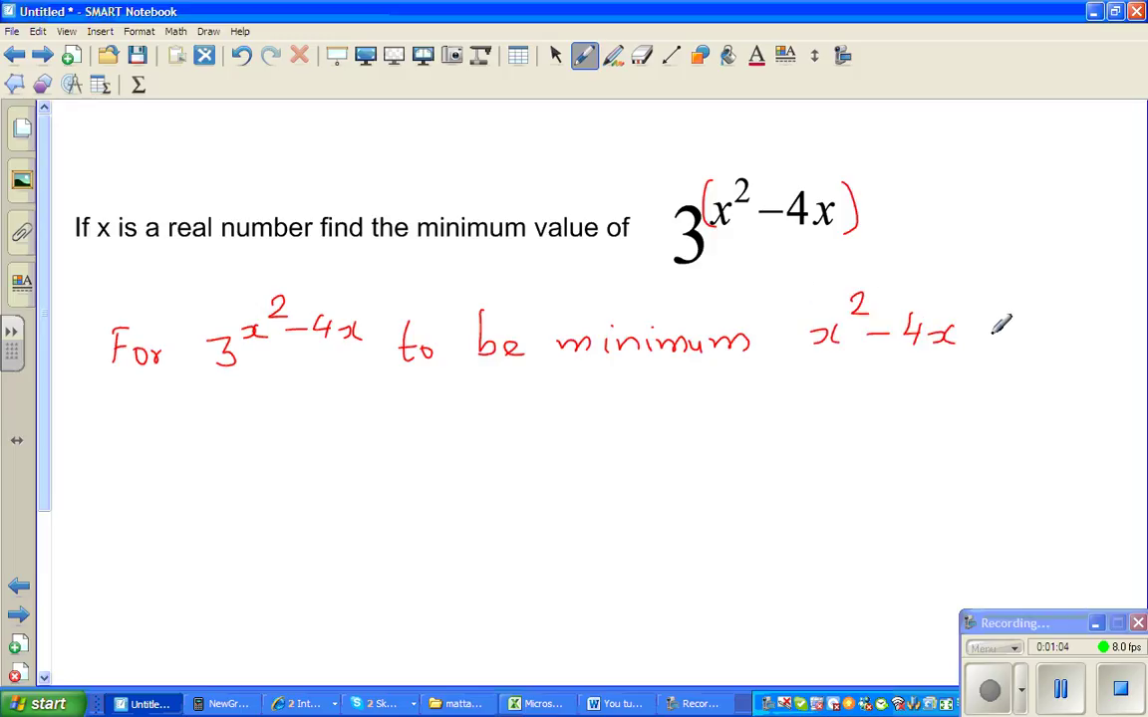
mouse_move(999, 295)
left_mouse_down()
mouse_move(1004, 326)
mouse_move(1044, 341)
left_mouse_up()
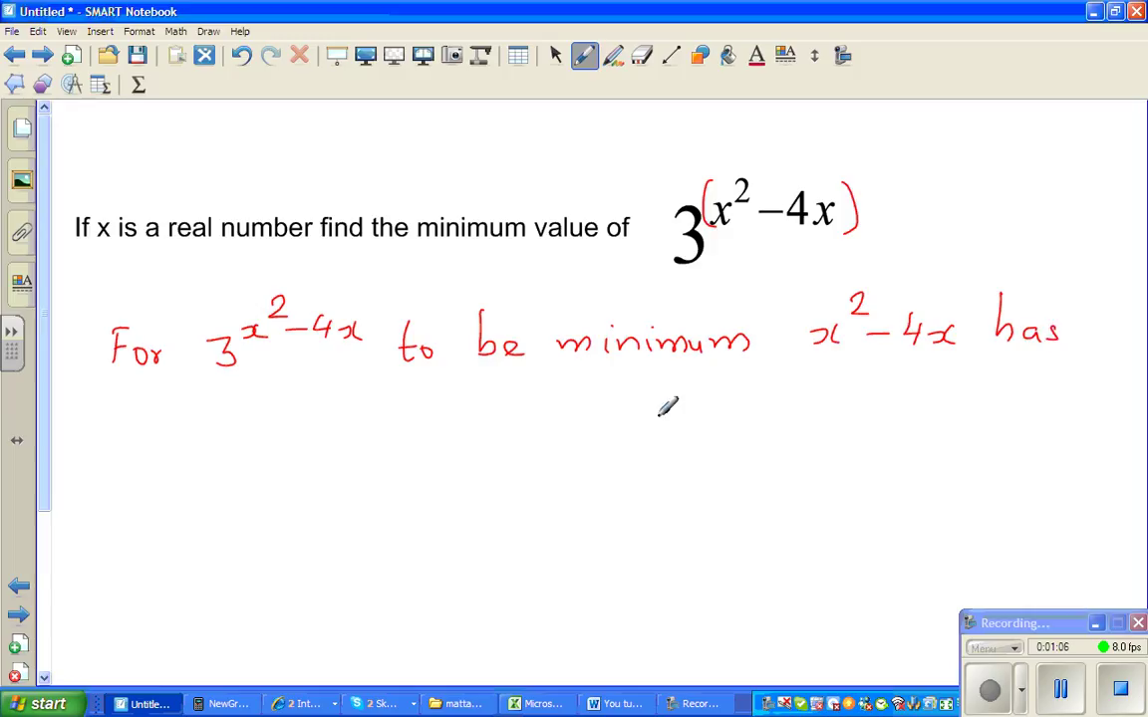
left_click_drag(126, 398, 131, 428)
left_click_drag(121, 410, 147, 413)
mouse_move(210, 397)
left_mouse_down()
mouse_move(209, 427)
mouse_move(254, 426)
left_mouse_up()
mouse_move(271, 413)
left_mouse_down()
mouse_move(269, 427)
mouse_move(409, 410)
mouse_move(429, 420)
left_mouse_up()
mouse_move(443, 409)
left_mouse_down()
mouse_move(542, 419)
mouse_move(571, 404)
mouse_move(622, 410)
left_mouse_up()
left_click(495, 391)
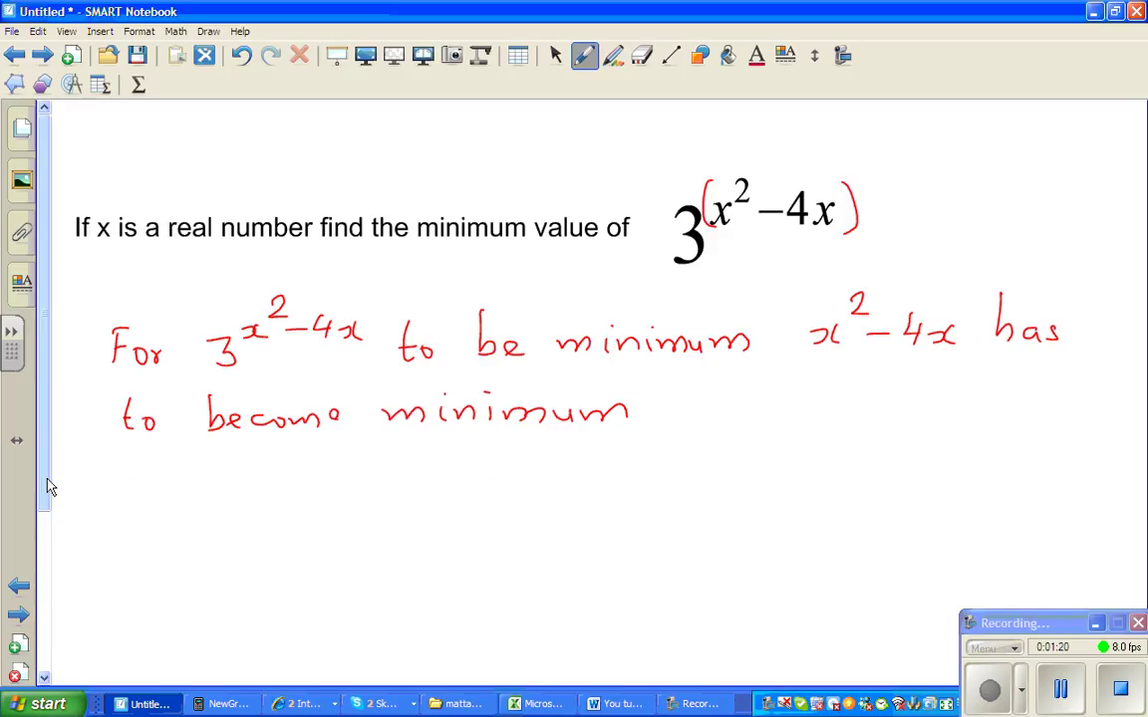
scroll(45, 491, "down", 3)
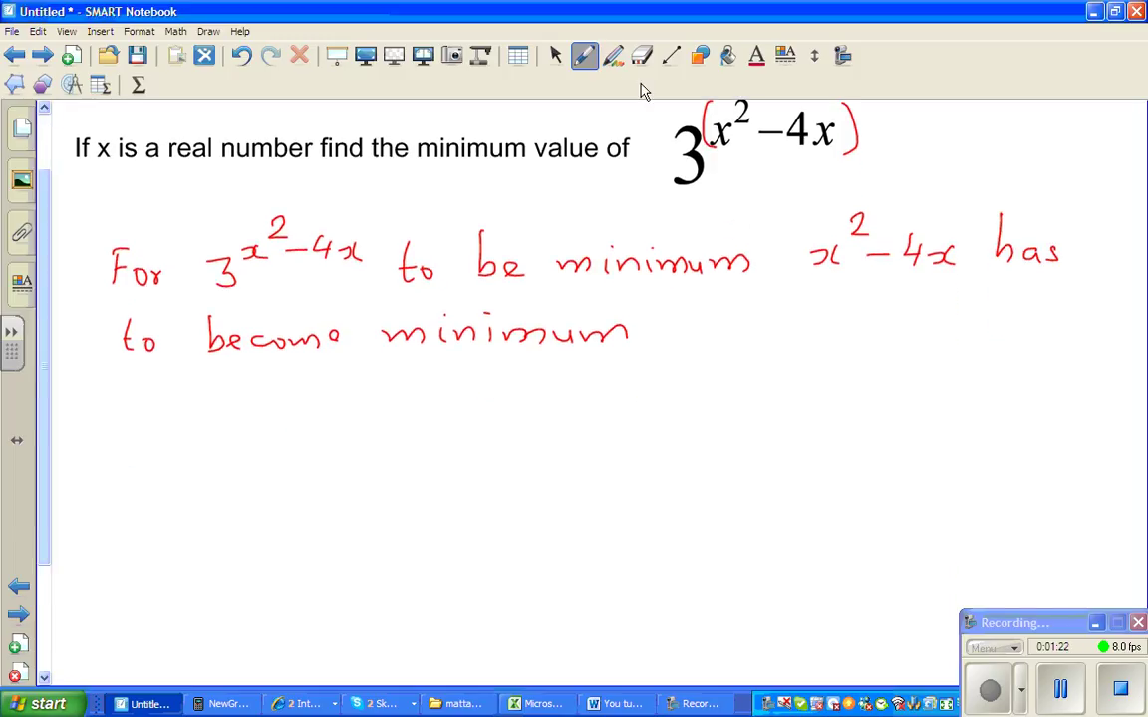
- Draw straight vertical and horizontal lines as x–y axes below the red reasoning
left_click(672, 56)
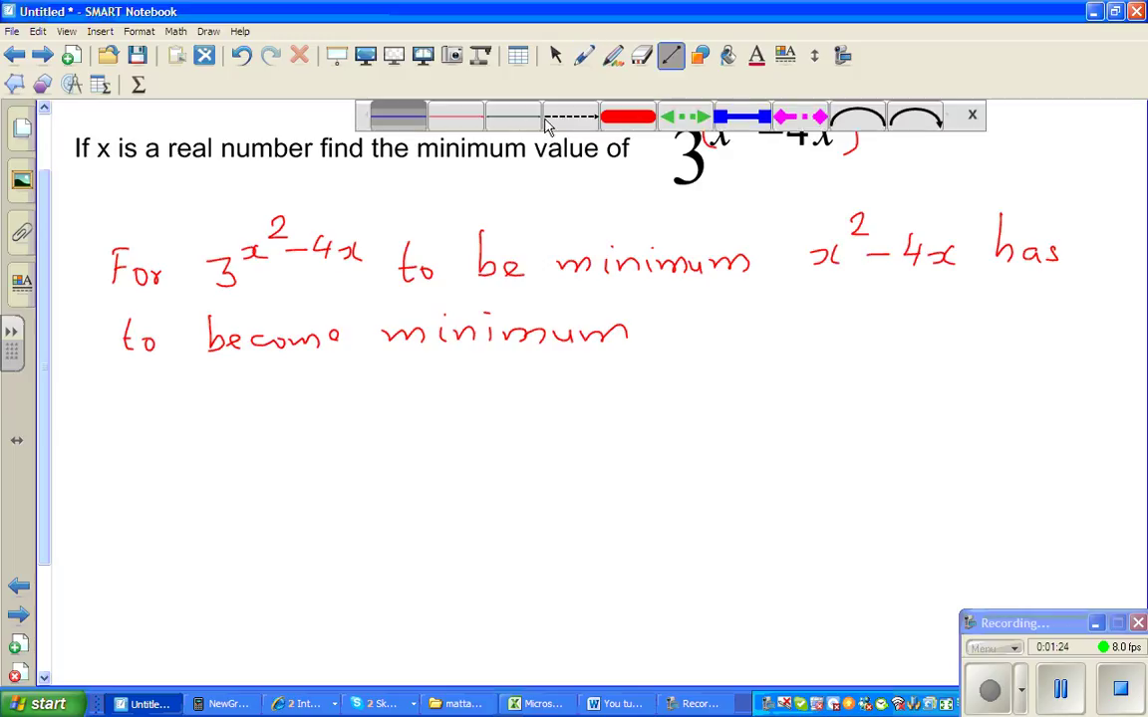
left_click_drag(407, 561, 409, 366)
mouse_move(324, 555)
left_mouse_down()
mouse_move(682, 560)
mouse_move(656, 565)
left_mouse_up()
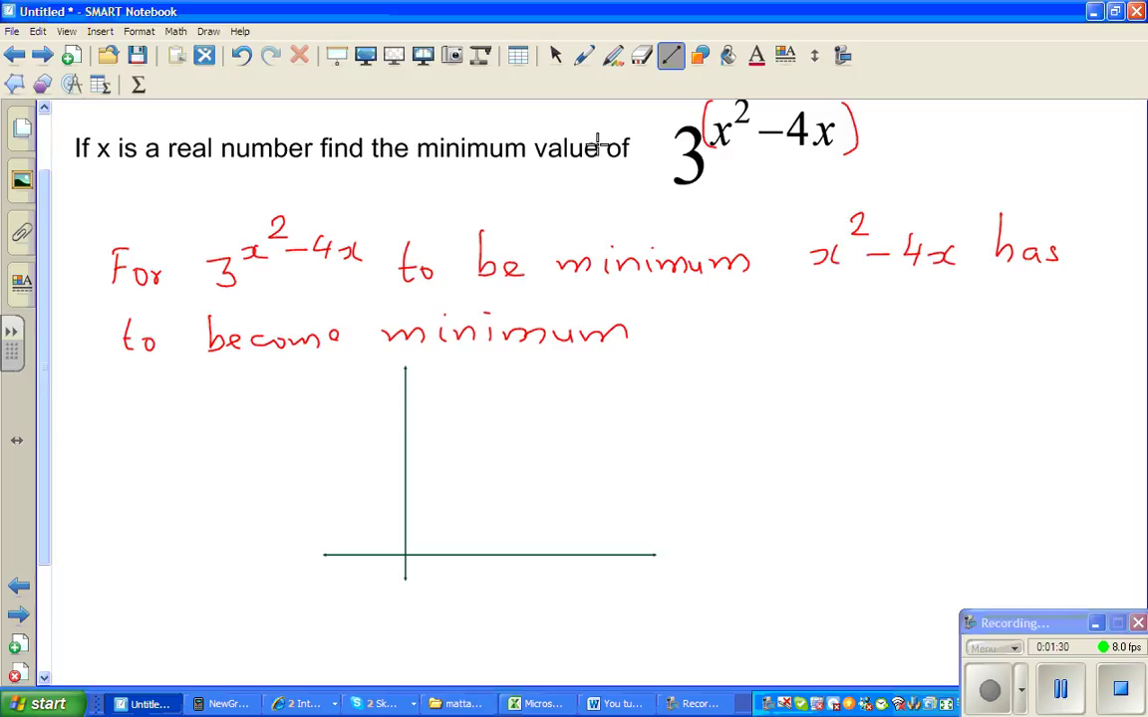
left_click(584, 57)
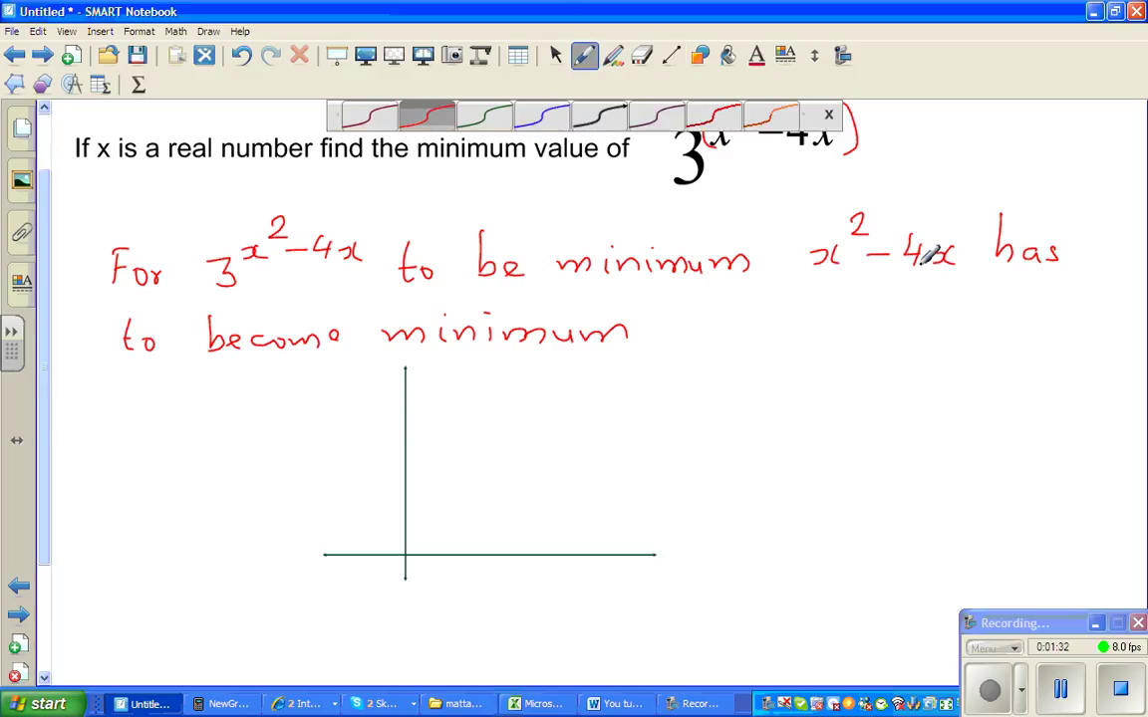
- In green ink, factor x²−4x as x(x−4) and draw an arrow down from x²−4x
left_click_drag(904, 280, 907, 296)
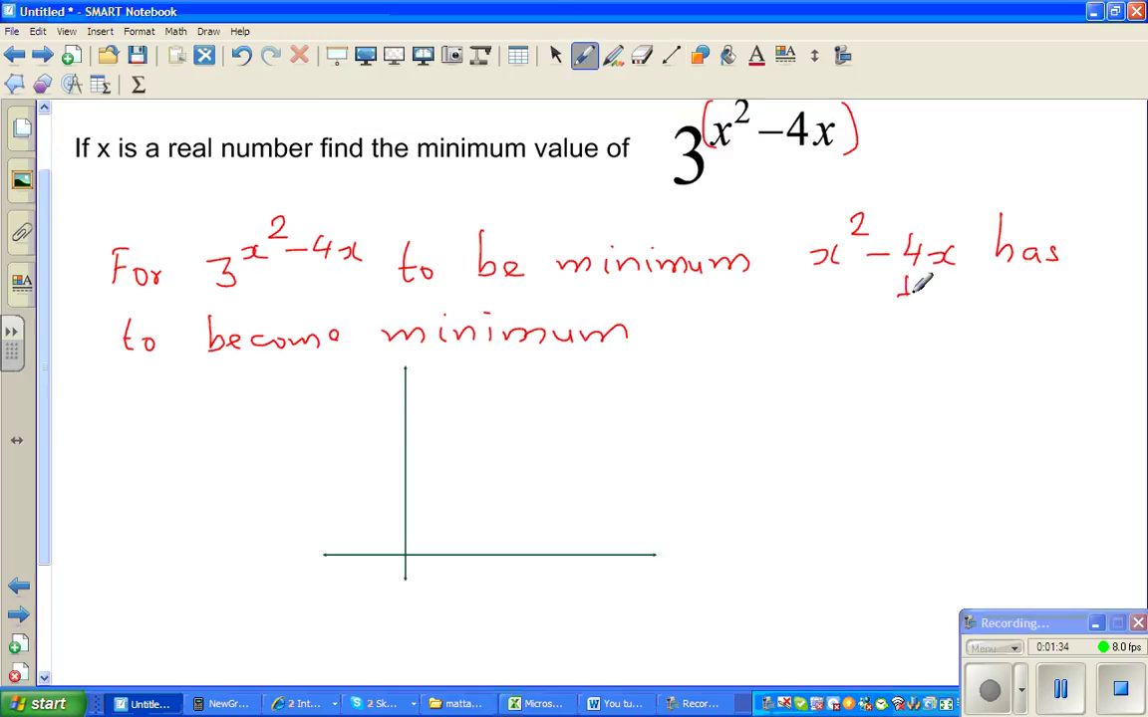
left_click(586, 58)
left_click(482, 117)
mouse_move(869, 341)
left_mouse_down()
mouse_move(890, 359)
mouse_move(873, 360)
mouse_move(952, 352)
left_mouse_up()
mouse_move(953, 339)
left_mouse_down()
mouse_move(934, 354)
mouse_move(1004, 341)
mouse_move(997, 349)
left_mouse_up()
left_click_drag(1017, 321, 1018, 354)
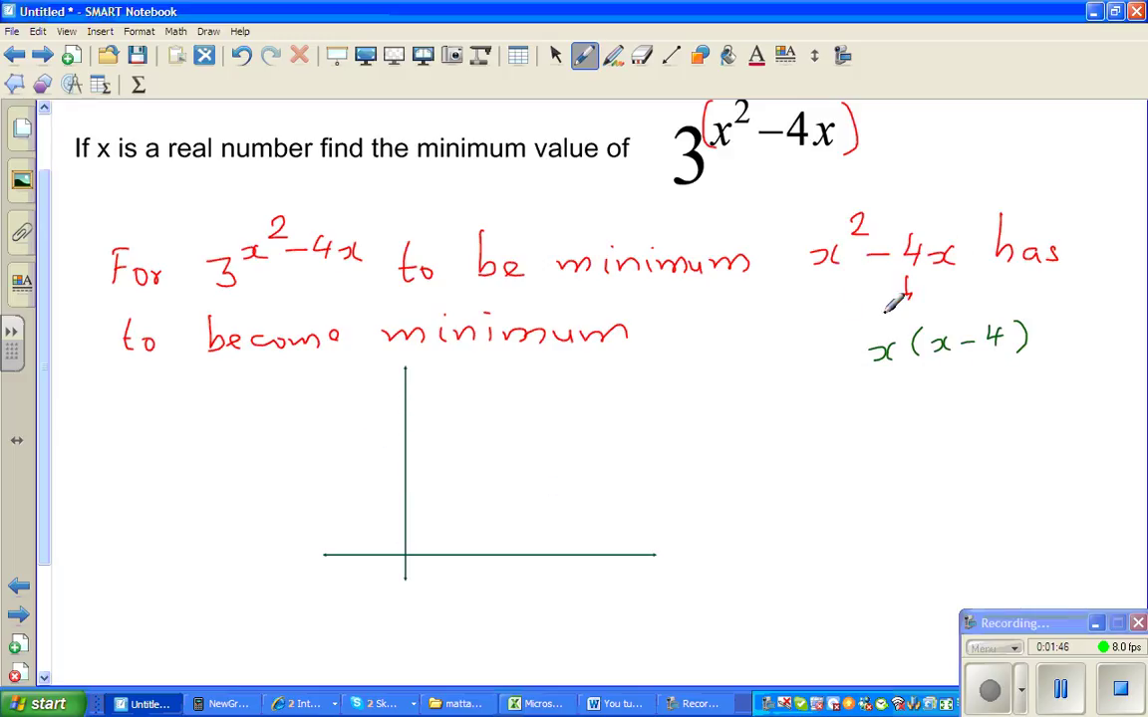
mouse_move(842, 281)
left_mouse_down()
mouse_move(827, 317)
mouse_move(862, 394)
left_mouse_up()
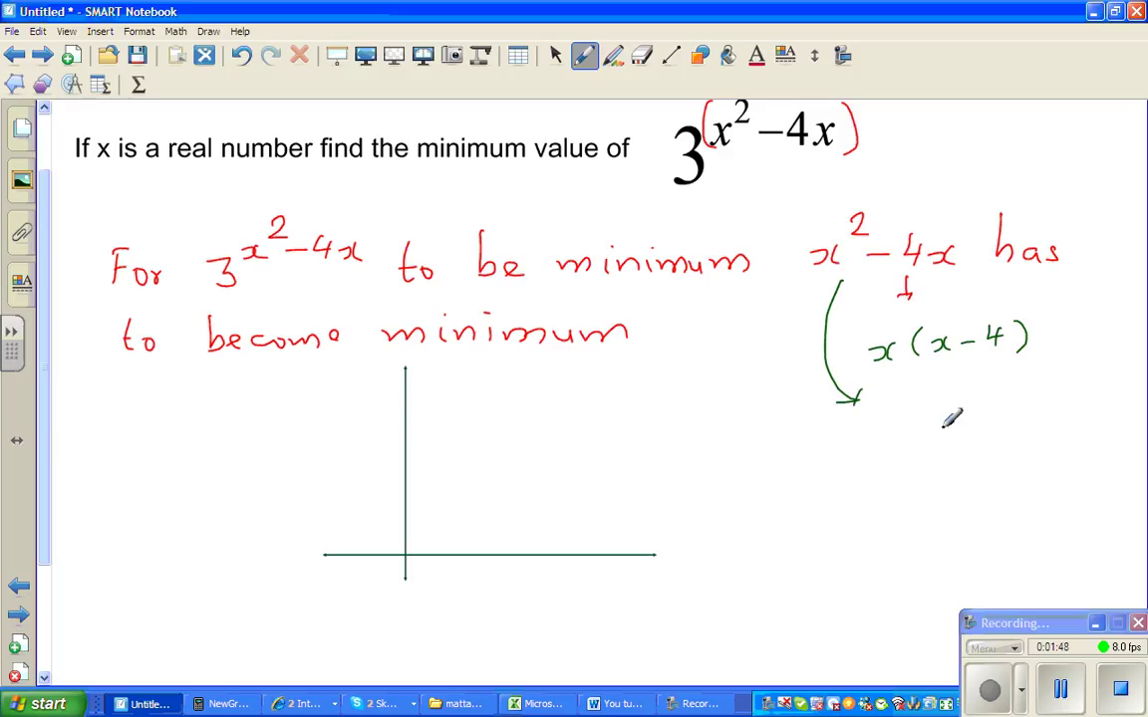
- Write x²−4x+4−4 below the arrow, then (x−2)²−4 beneath it
mouse_move(881, 440)
left_mouse_down()
mouse_move(911, 453)
mouse_move(909, 426)
mouse_move(929, 441)
mouse_move(958, 424)
mouse_move(963, 441)
mouse_move(981, 440)
mouse_move(1028, 412)
mouse_move(1025, 427)
mouse_move(1039, 411)
mouse_move(1036, 441)
left_mouse_up()
left_click_drag(1058, 423, 1101, 427)
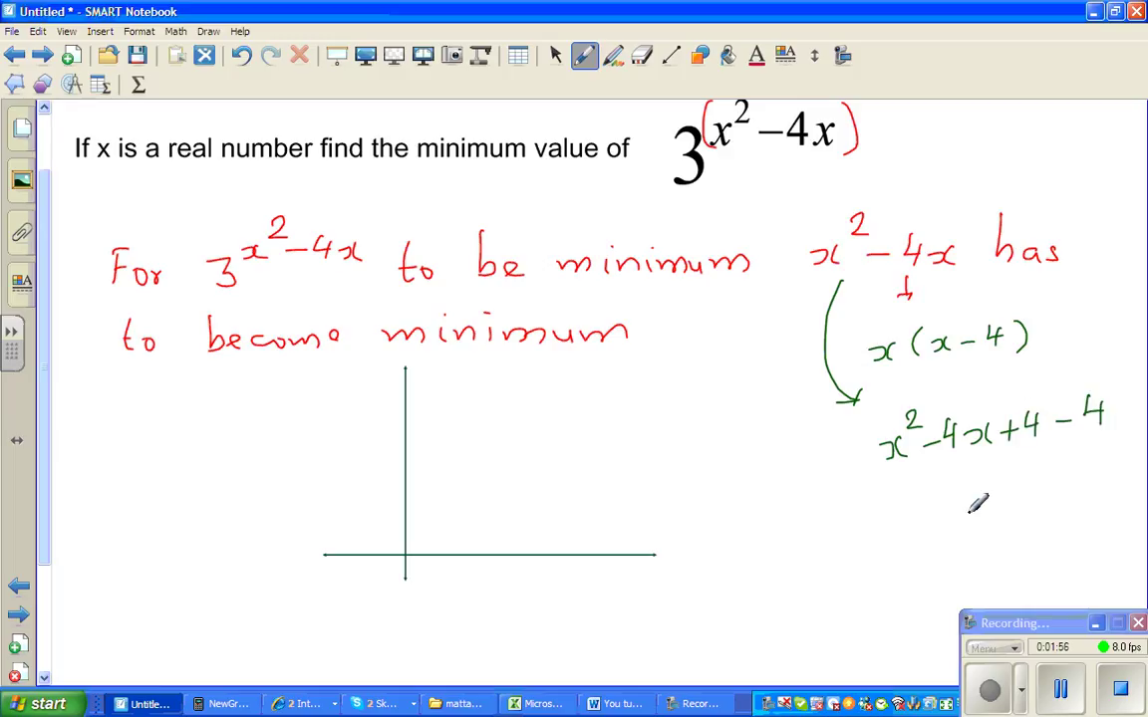
mouse_move(932, 491)
left_mouse_down()
mouse_move(929, 516)
mouse_move(946, 512)
left_mouse_up()
mouse_move(965, 495)
left_mouse_down()
mouse_move(970, 507)
mouse_move(1008, 507)
left_mouse_up()
left_click_drag(1018, 478, 1018, 510)
mouse_move(1027, 466)
left_mouse_down()
mouse_move(1074, 485)
mouse_move(1104, 481)
left_mouse_up()
left_click_drag(1100, 460, 1100, 488)
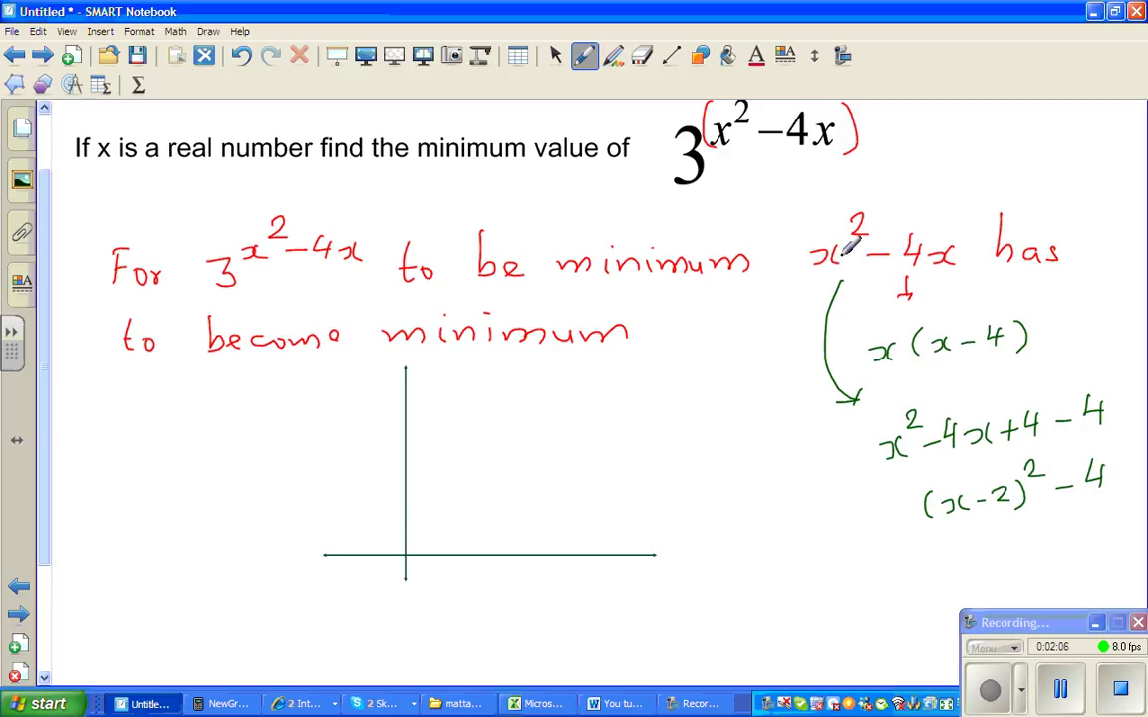
left_click(586, 56)
left_click(538, 116)
- In blue ink, tick the x-axis, label 4, and write 'Vertex = (2,4)' under the working
mouse_move(438, 548)
left_mouse_down()
mouse_move(438, 560)
mouse_move(506, 559)
left_mouse_up()
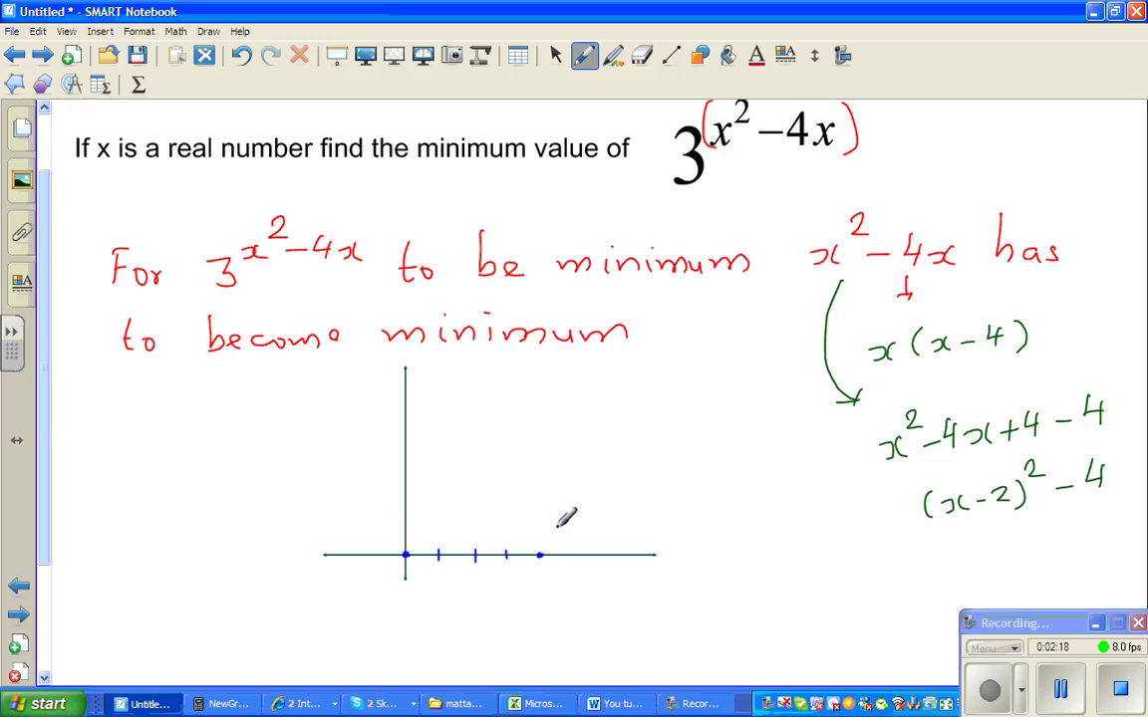
left_click_drag(556, 526, 564, 544)
left_click_drag(936, 556, 1037, 560)
left_click_drag(1023, 568, 1038, 567)
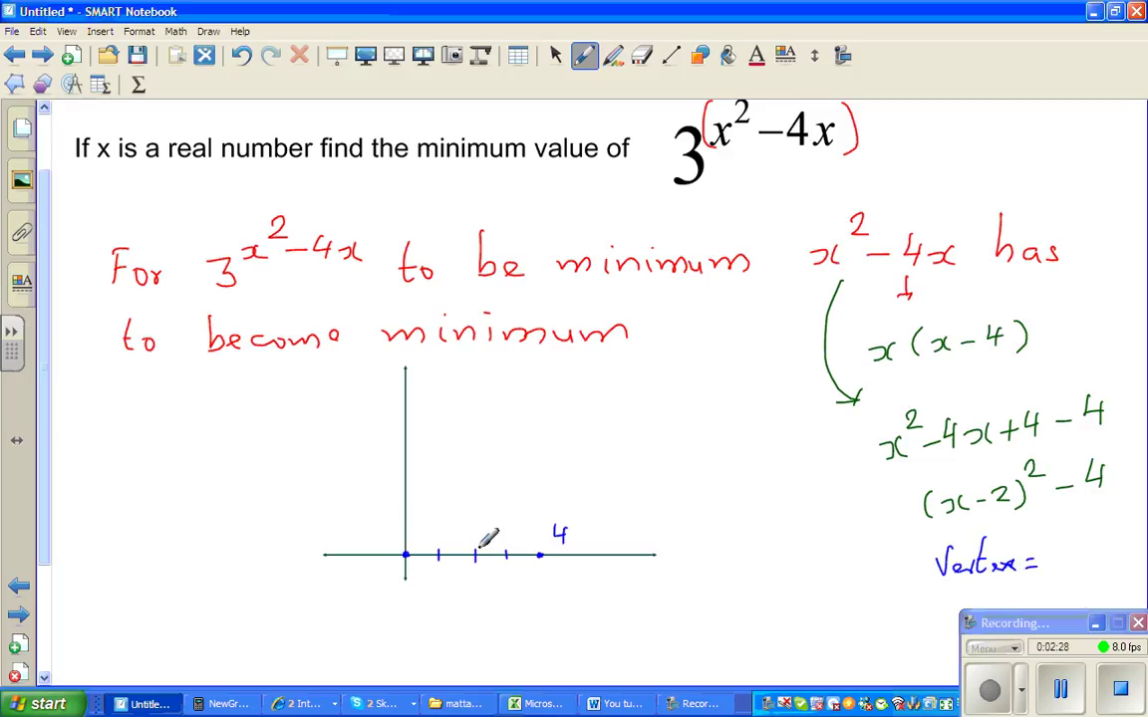
mouse_move(1048, 540)
left_mouse_down()
mouse_move(1046, 571)
mouse_move(1103, 564)
left_mouse_up()
left_click_drag(1120, 531, 1122, 569)
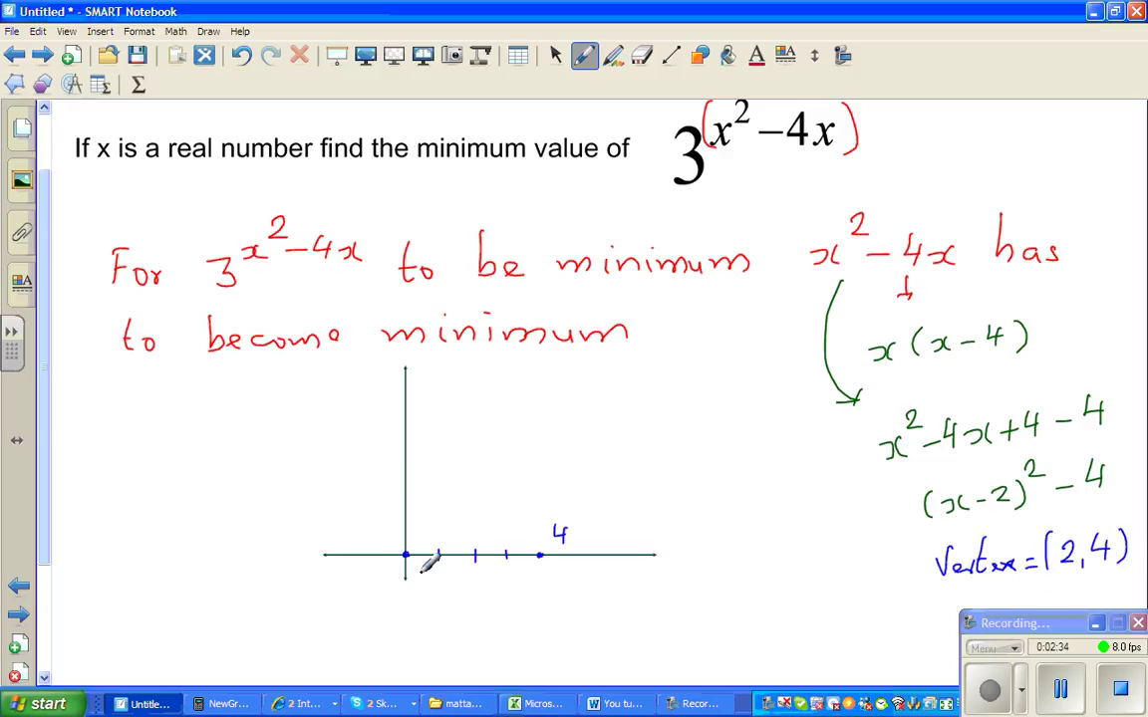
left_click(559, 55)
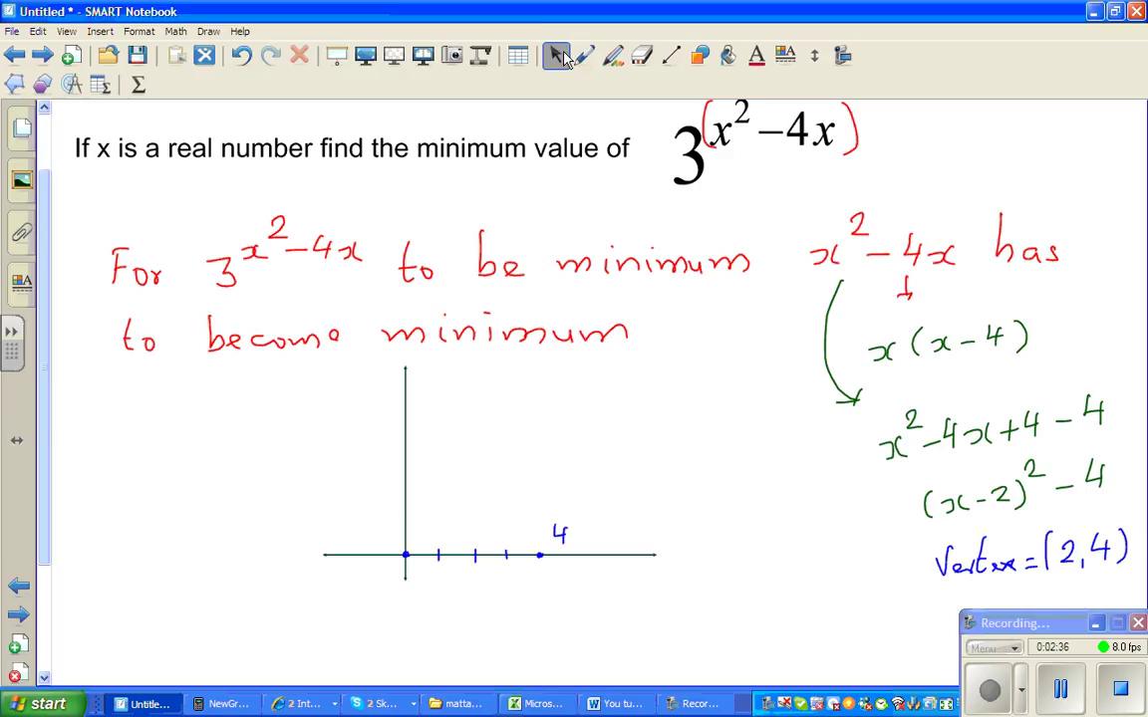
- Extend the vertical axis below the origin and draw three ticks on its negative part
left_click(402, 482)
left_click_drag(405, 578, 405, 685)
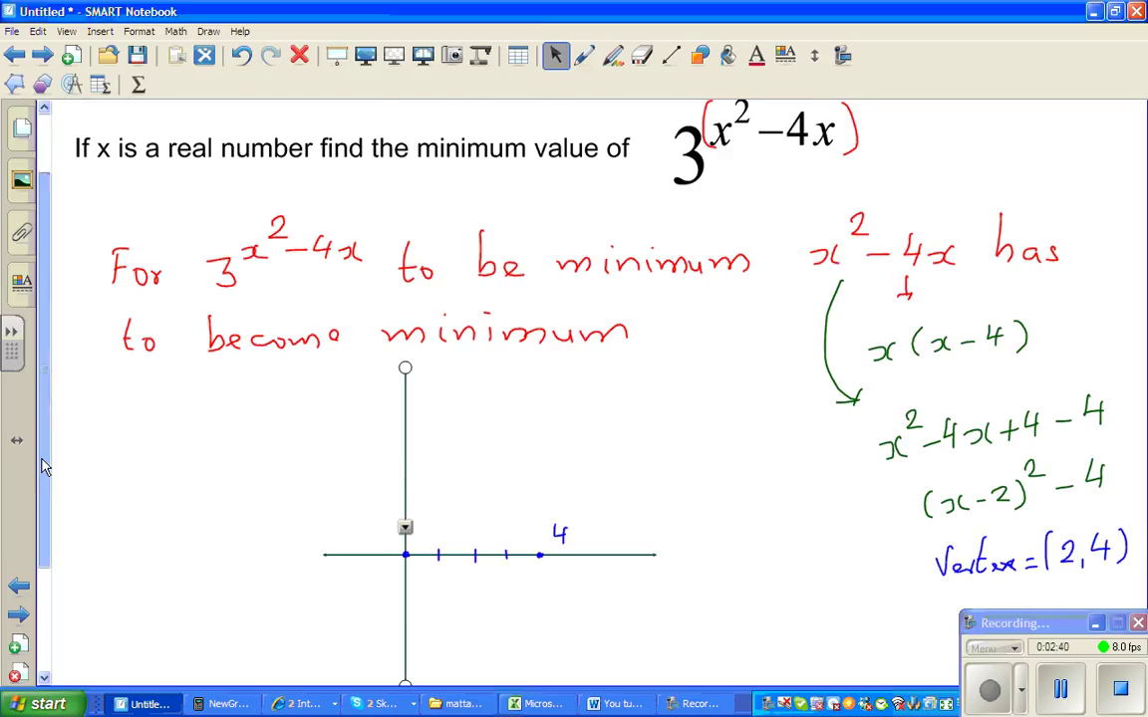
left_click_drag(44, 458, 44, 503)
left_click(584, 56)
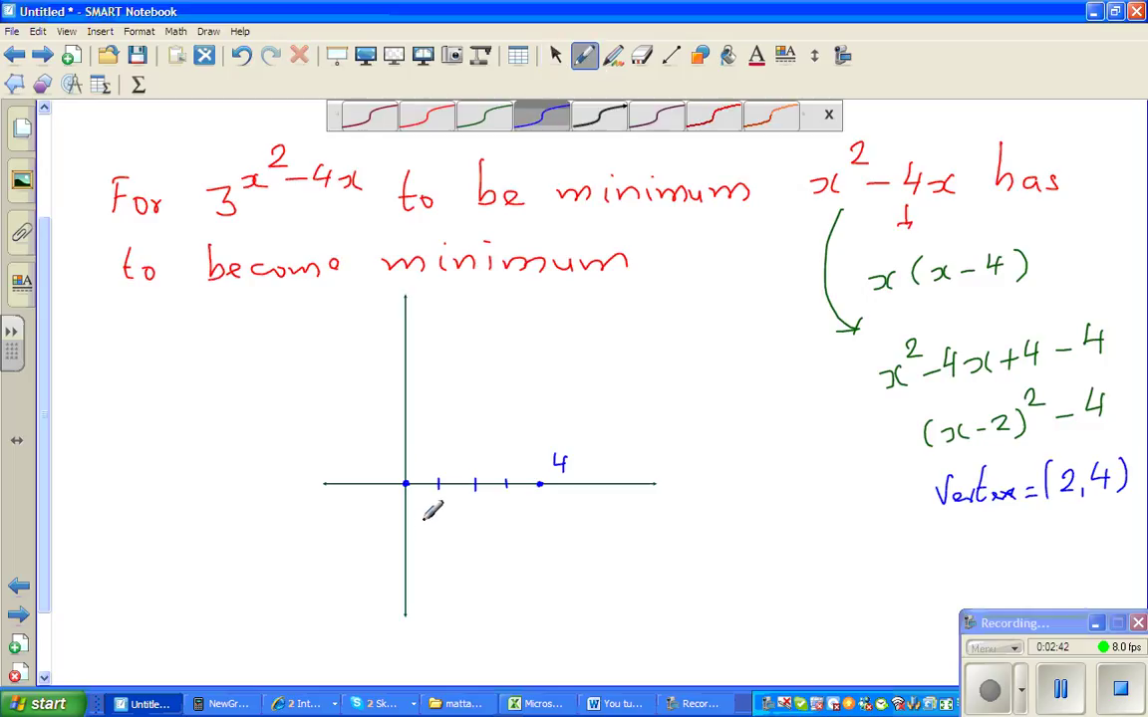
mouse_move(398, 514)
left_mouse_down()
mouse_move(422, 543)
mouse_move(413, 602)
left_mouse_up()
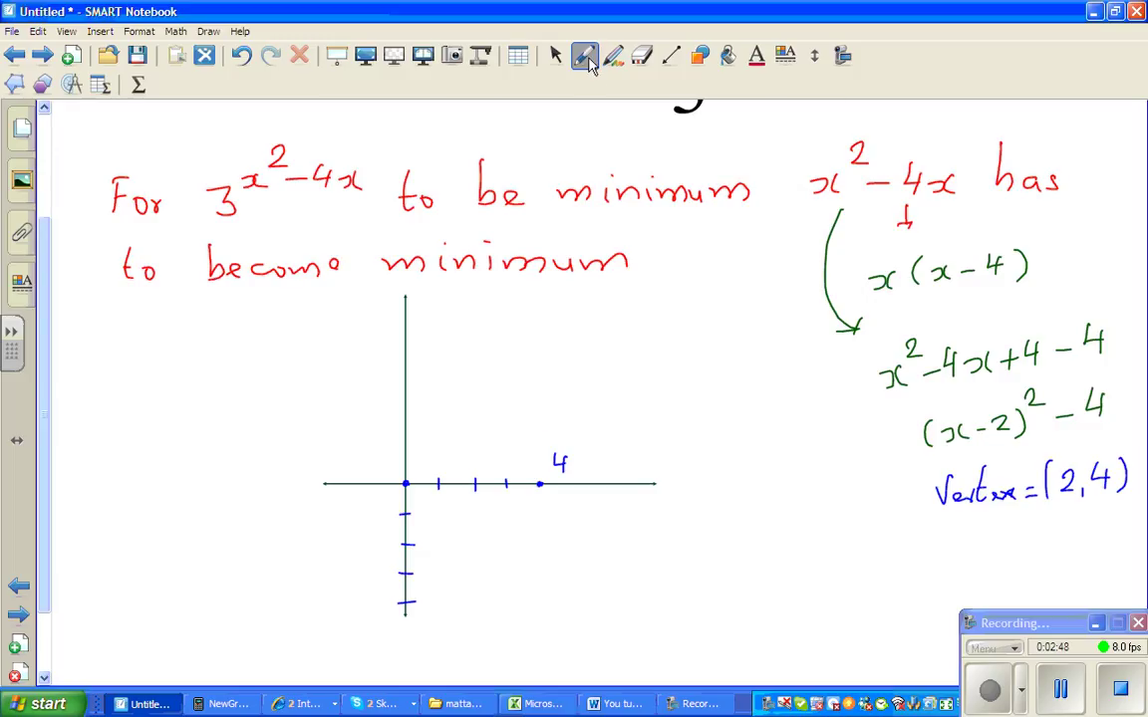
left_click(585, 64)
left_click(482, 118)
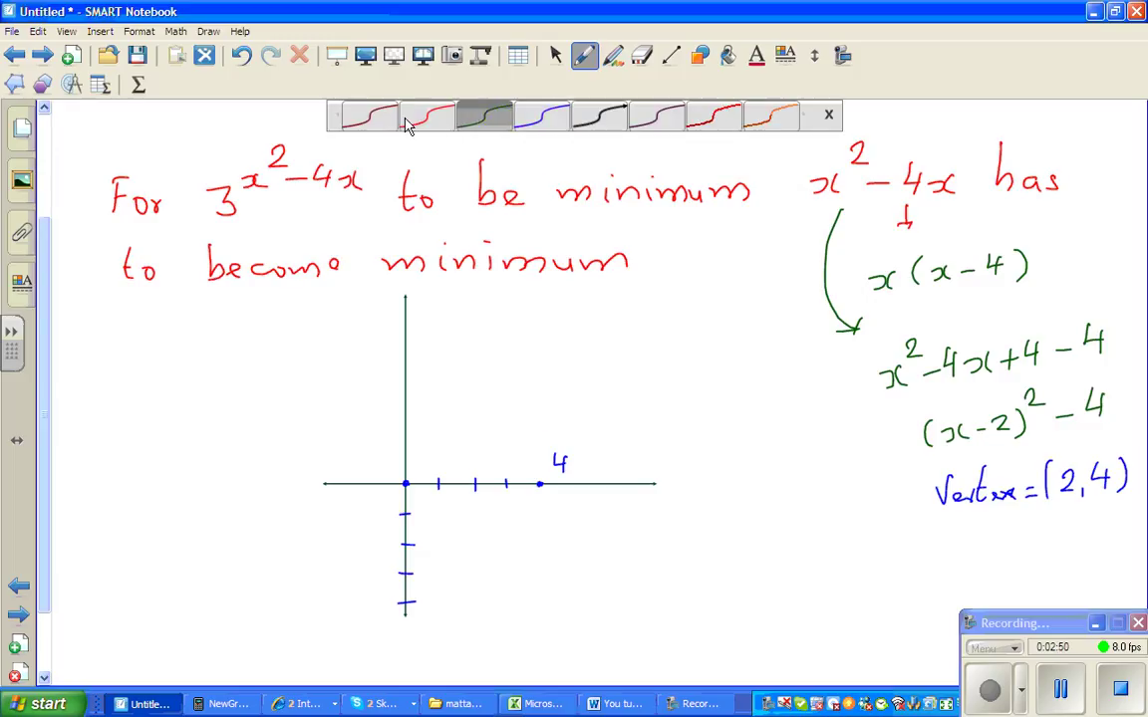
- In dark red ink, label 2 and −4 on the axes and sketch the parabola's left arm to the origin
left_click(359, 117)
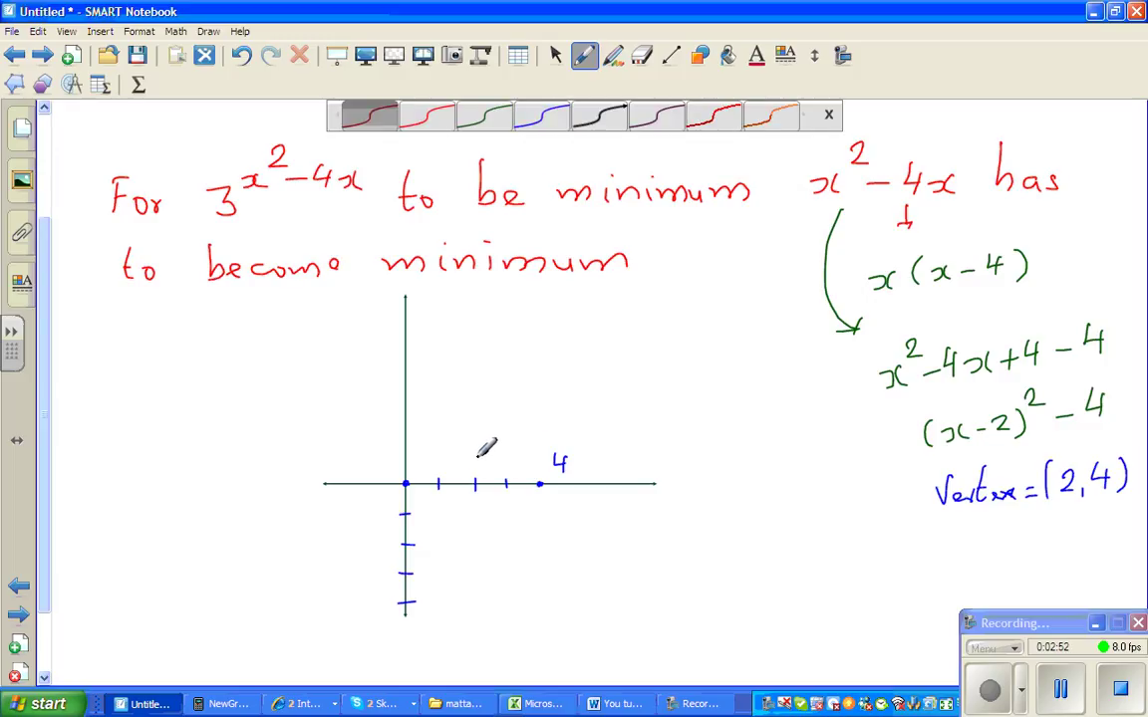
left_click_drag(476, 456, 493, 470)
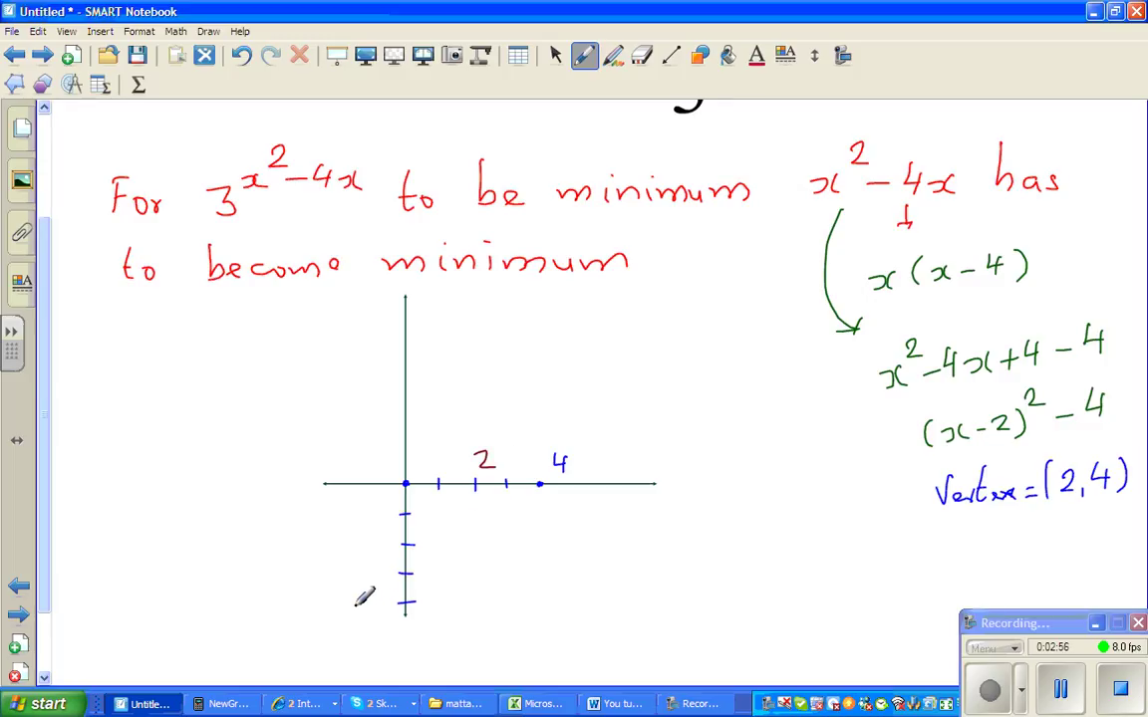
left_click_drag(377, 590, 381, 611)
left_click(586, 55)
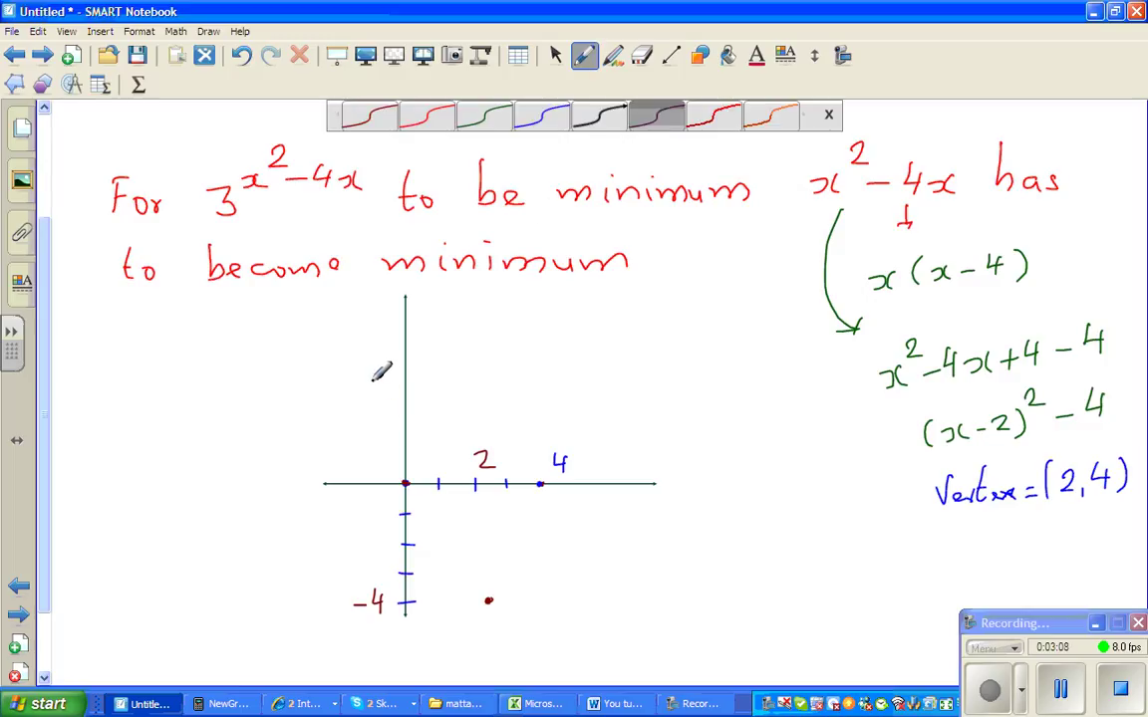
mouse_move(372, 375)
left_mouse_down()
mouse_move(389, 409)
mouse_move(393, 465)
mouse_move(441, 567)
mouse_move(490, 600)
mouse_move(525, 548)
mouse_move(587, 372)
left_mouse_up()
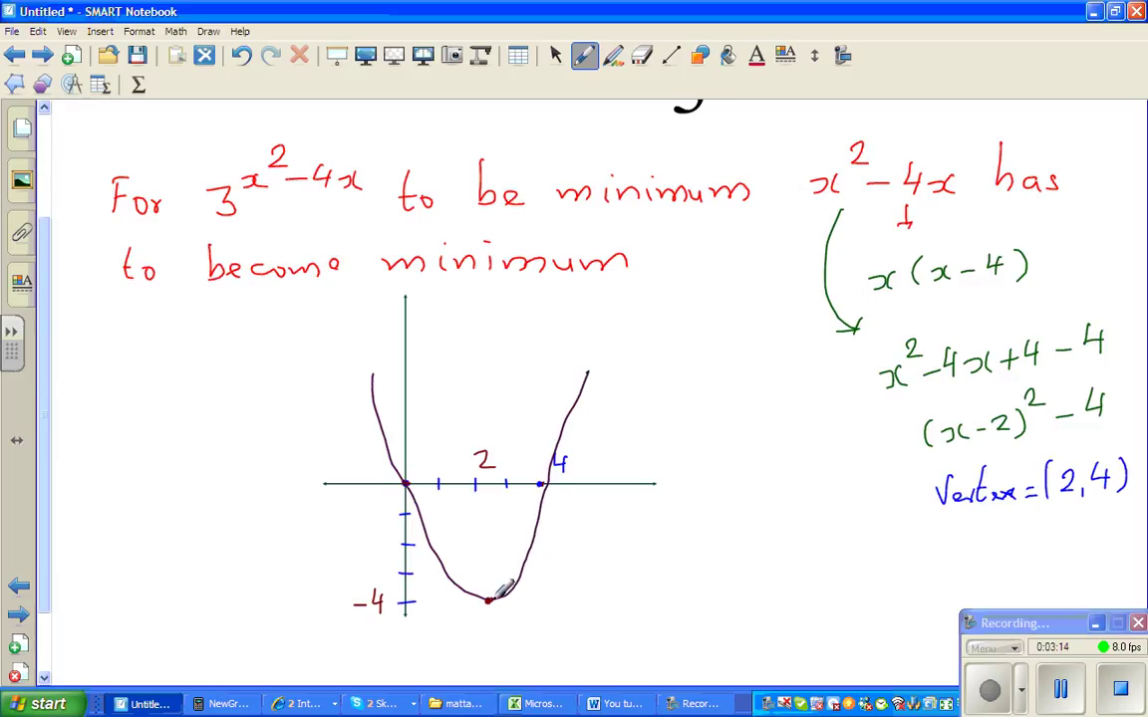